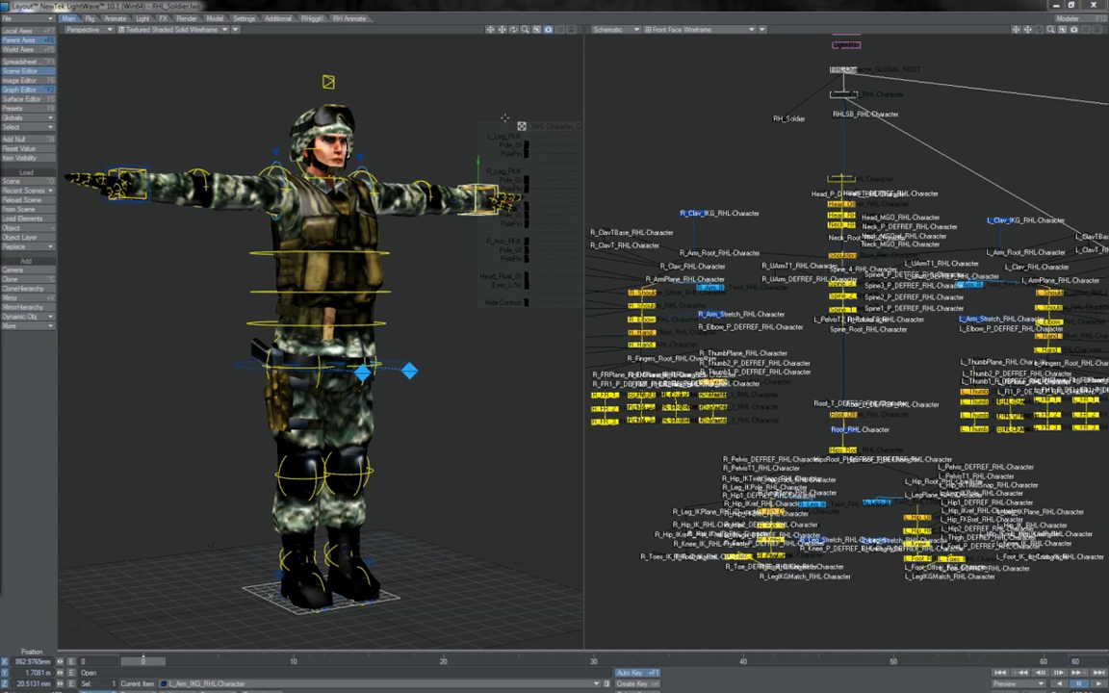
Show only the perspective view and move the RHL-Character_Controls sliders clear of the soldier.
{"action": "left_click", "coordinate": [538, 29]}
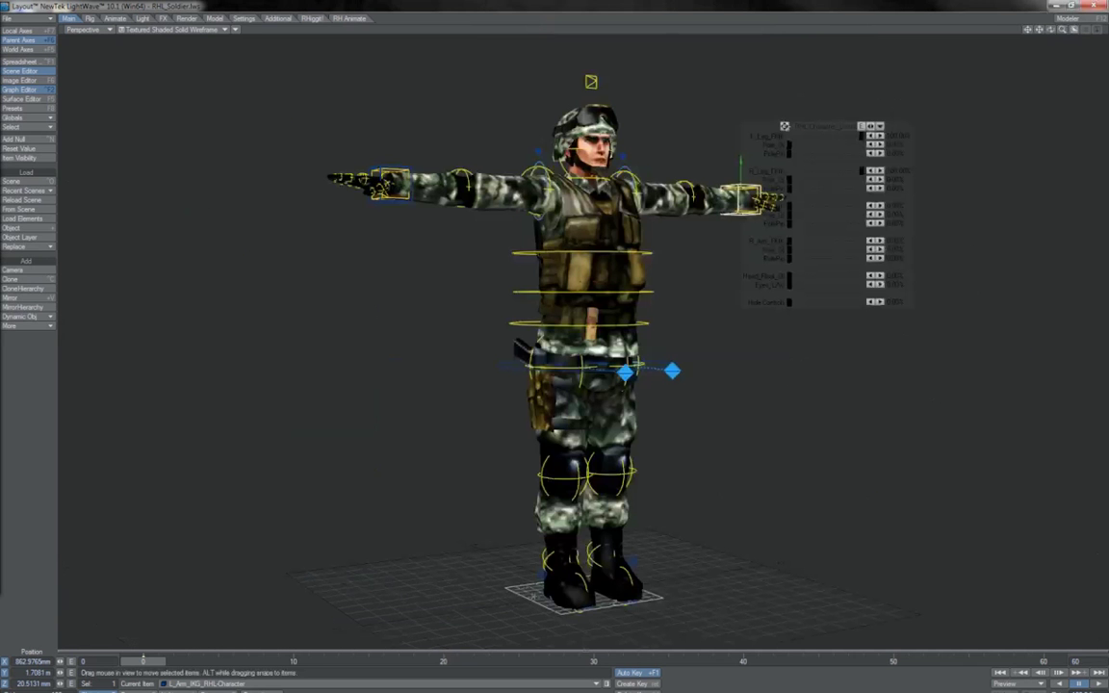
{"action": "left_click_drag", "start_coordinate": [776, 123], "coordinate": [906, 46]}
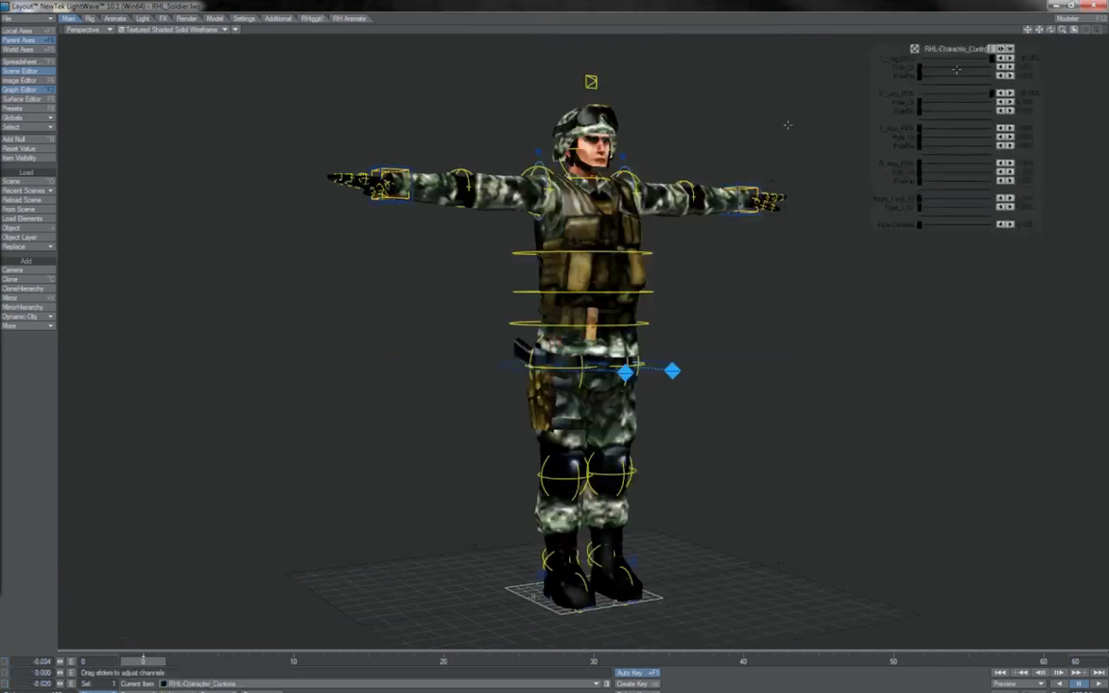
{"action": "left_click_drag", "start_coordinate": [1048, 30], "coordinate": [973, 30]}
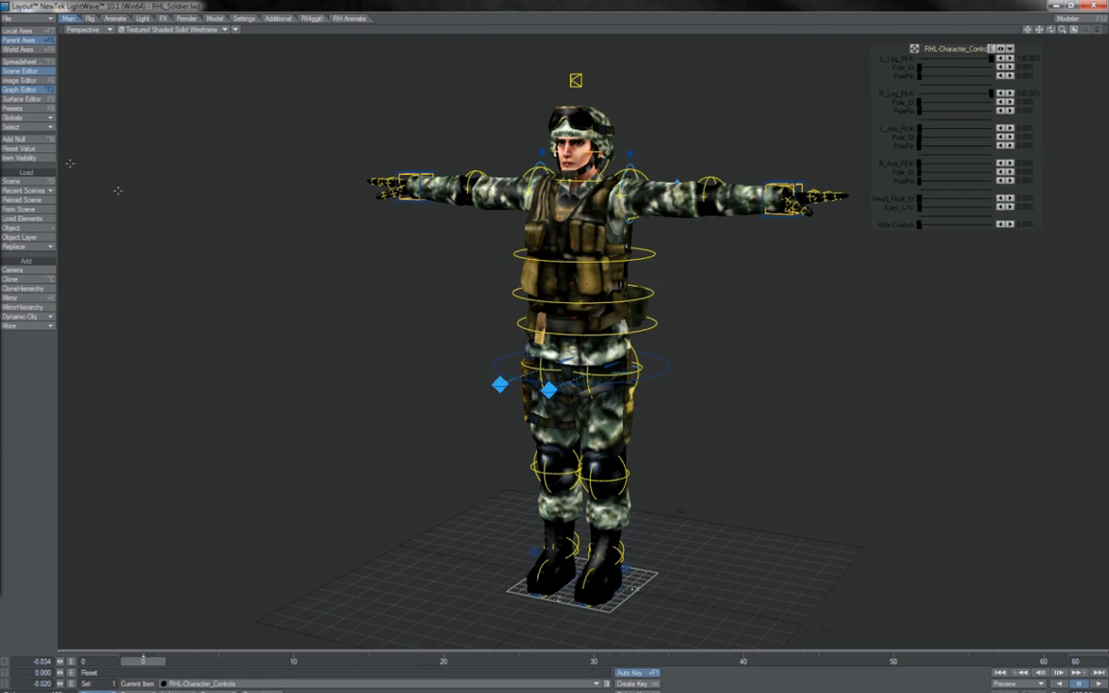
Load the Han Solo character with its complete rig from the RHanSolo scene file into the current scene.
{"action": "left_click", "coordinate": [43, 210]}
{"action": "left_click", "coordinate": [134, 94]}
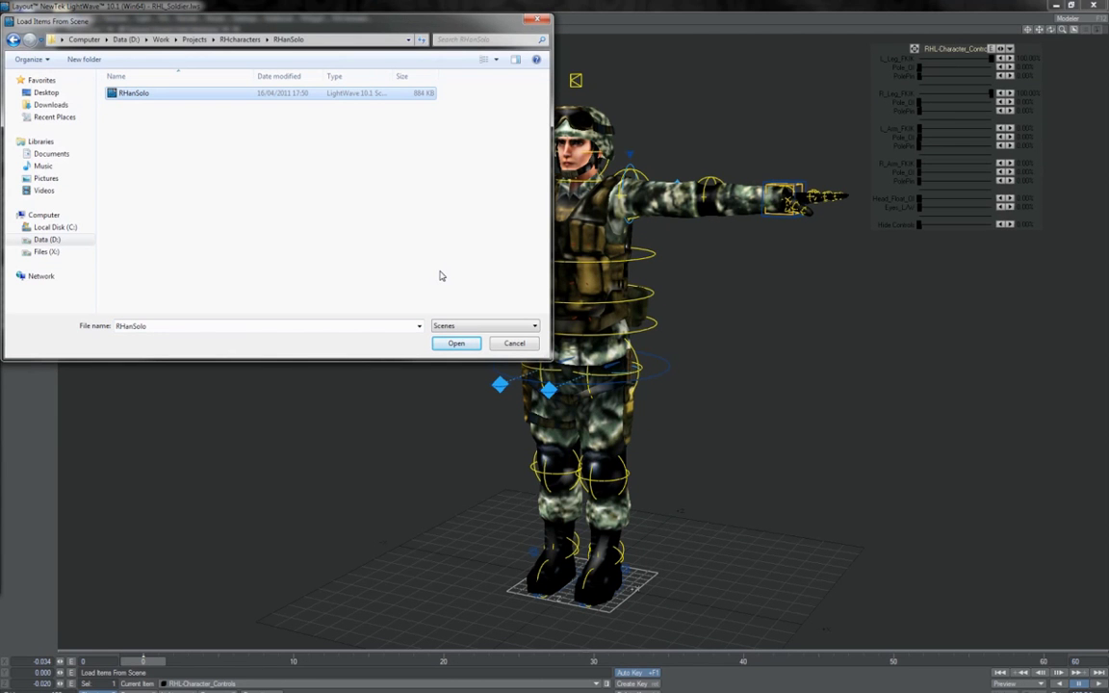
{"action": "left_click", "coordinate": [453, 344]}
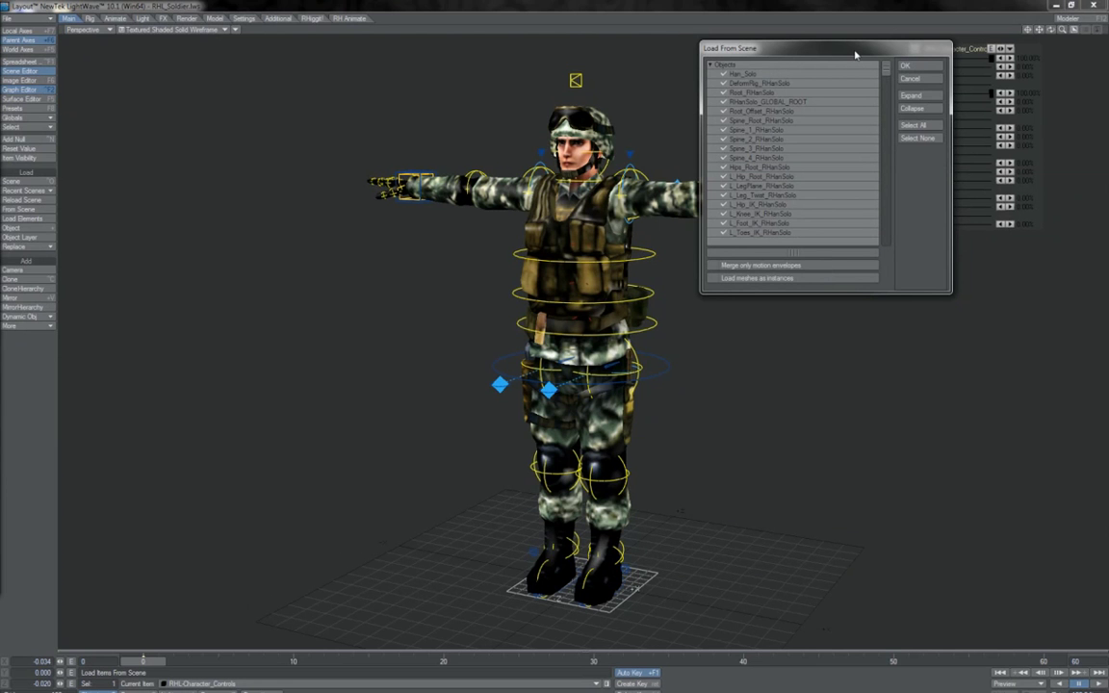
{"action": "left_click_drag", "start_coordinate": [857, 49], "coordinate": [692, 75]}
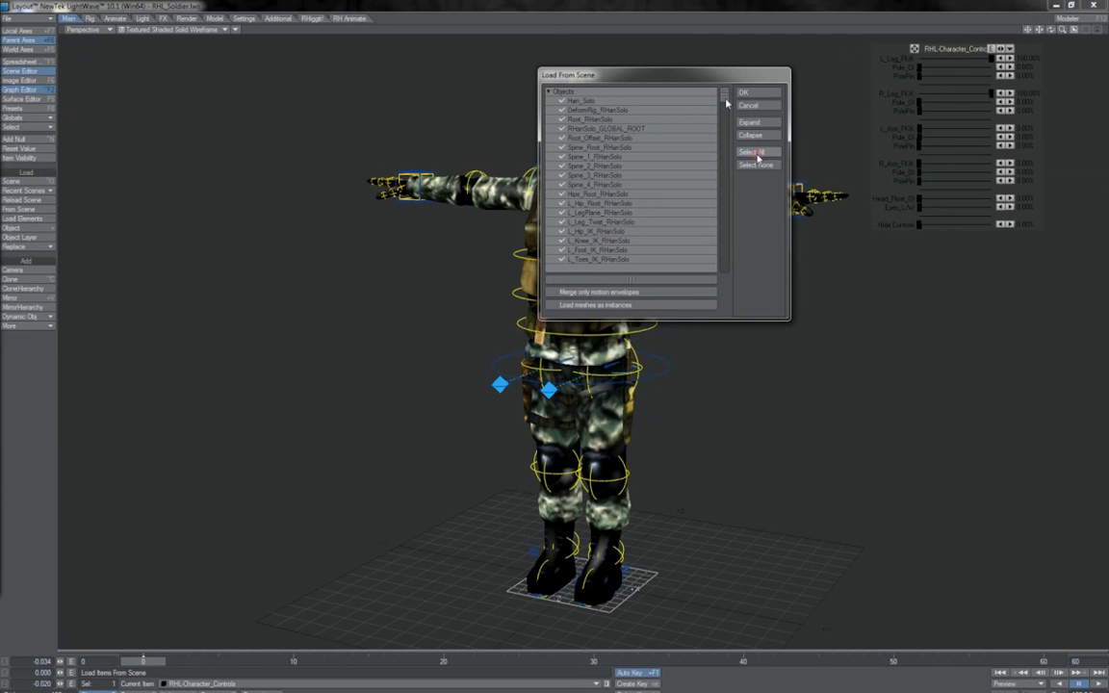
{"action": "left_click_drag", "start_coordinate": [727, 103], "coordinate": [729, 283]}
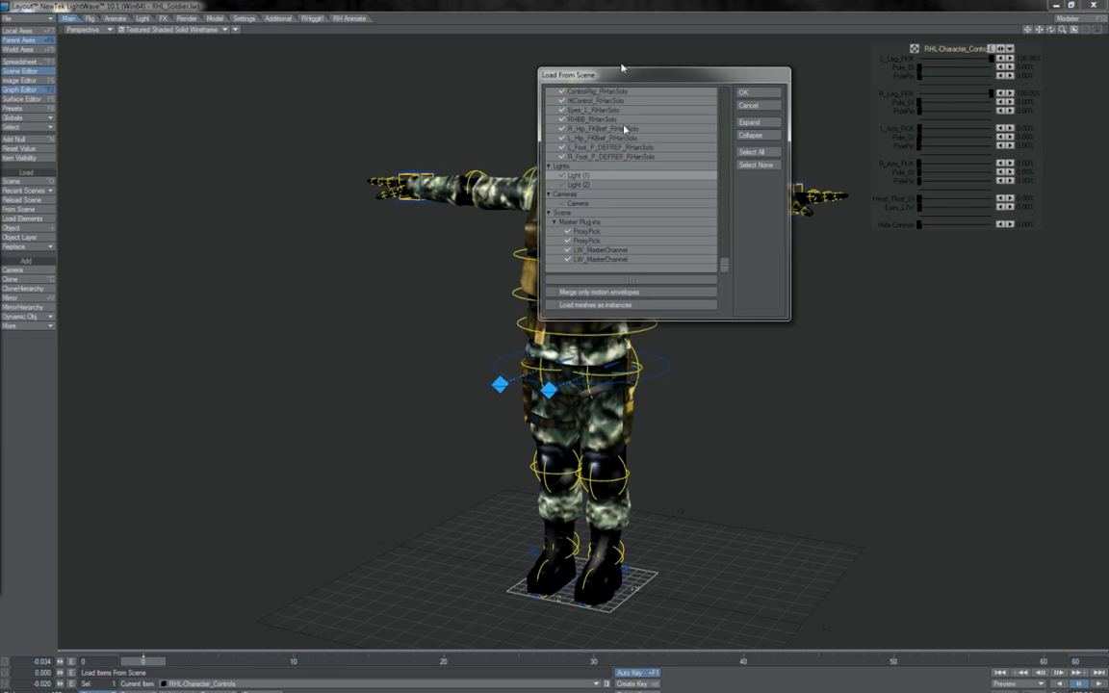
{"action": "left_click", "coordinate": [760, 92]}
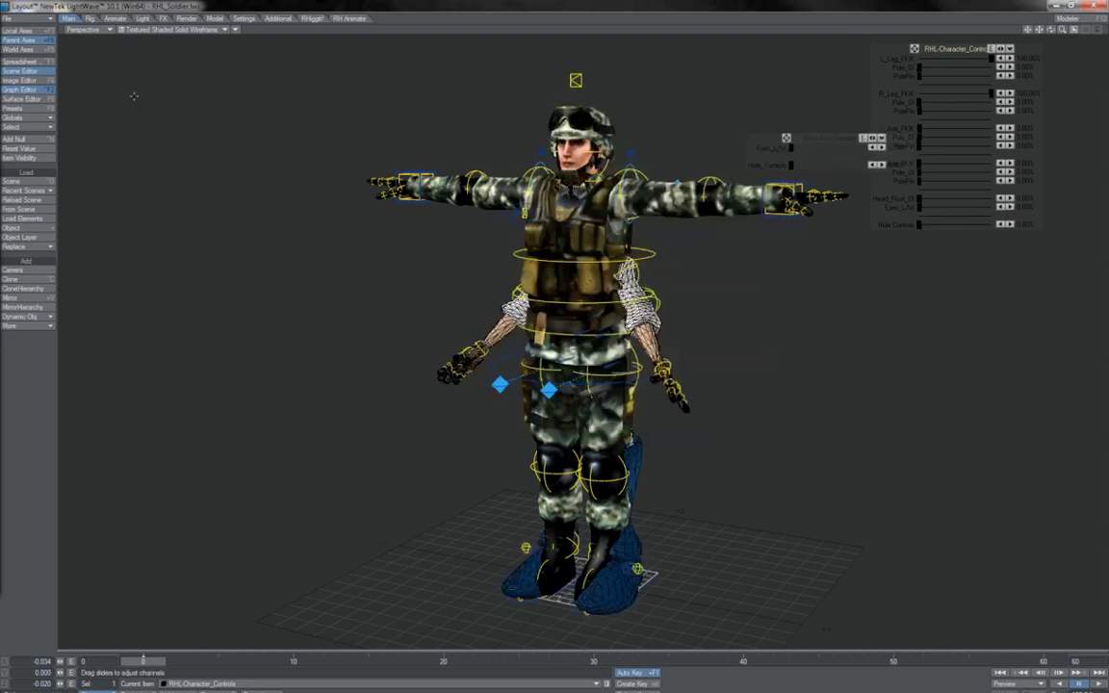
Move the whole soldier rig sideways so it stands next to the Han Solo character.
{"action": "left_click", "coordinate": [616, 588]}
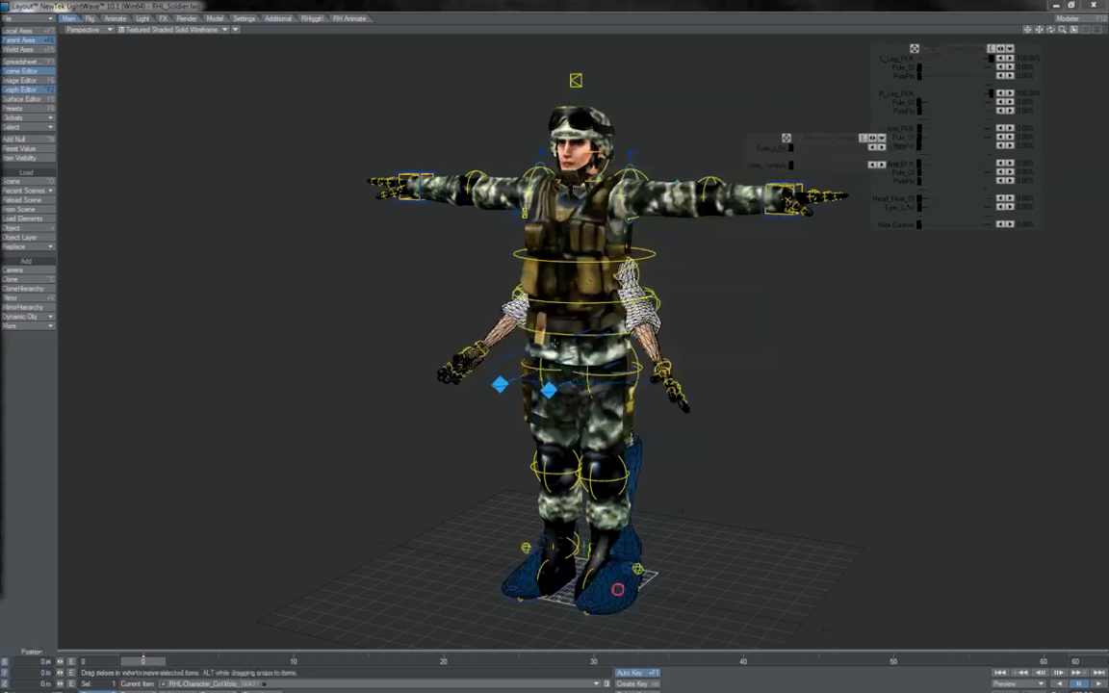
{"action": "left_click_drag", "start_coordinate": [616, 588], "coordinate": [371, 554]}
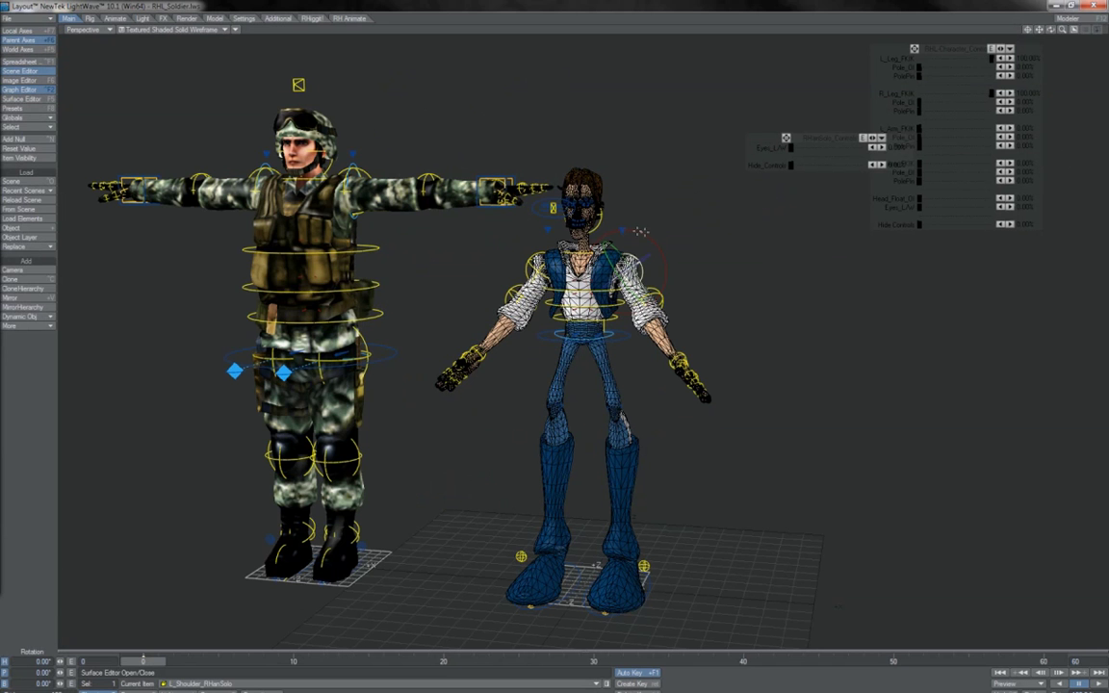
Try rotating L_Shoulder_RHanSolo to a heading of about 16° and undo the rotation.
{"action": "left_click_drag", "start_coordinate": [642, 233], "coordinate": [664, 240]}
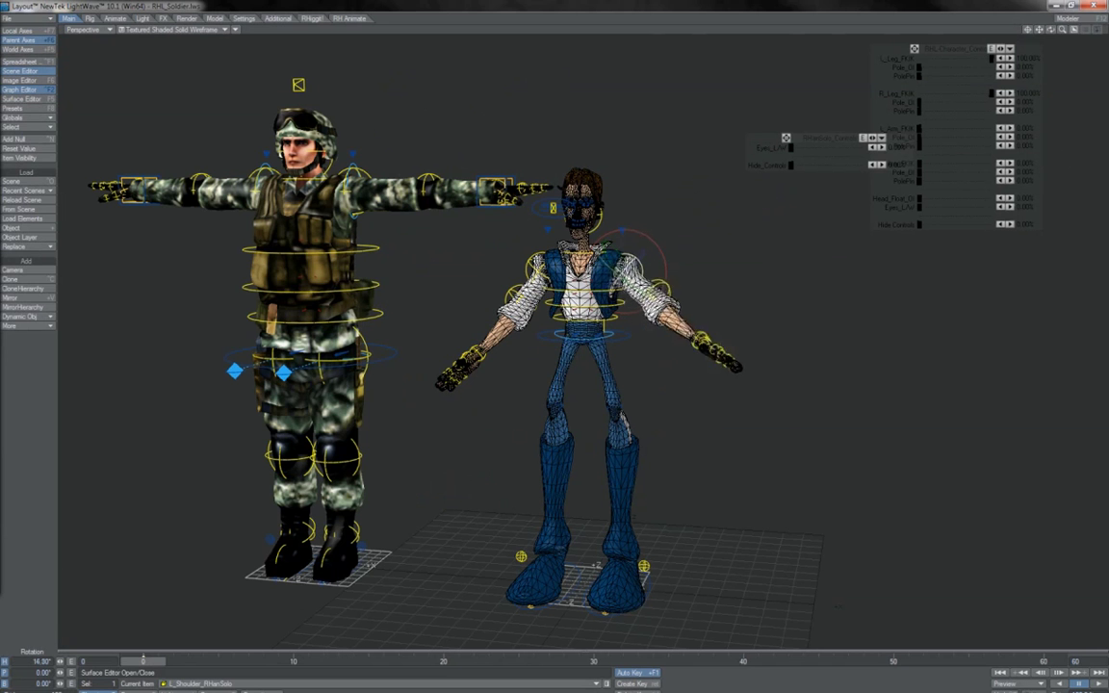
{"action": "key", "text": "ctrl+z"}
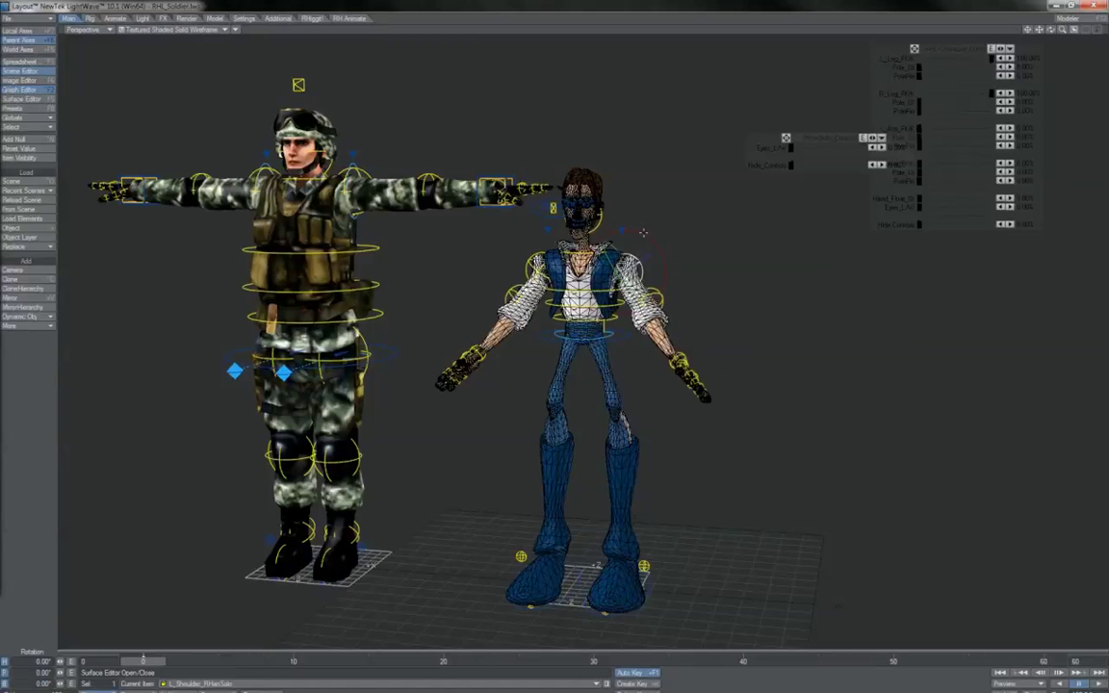
Set Use Bones From Object to DeformRig_RHanSolo in the bone properties of the Han_Solo mesh, then close the editors.
{"action": "left_click_drag", "start_coordinate": [0, 57], "coordinate": [918, 70]}
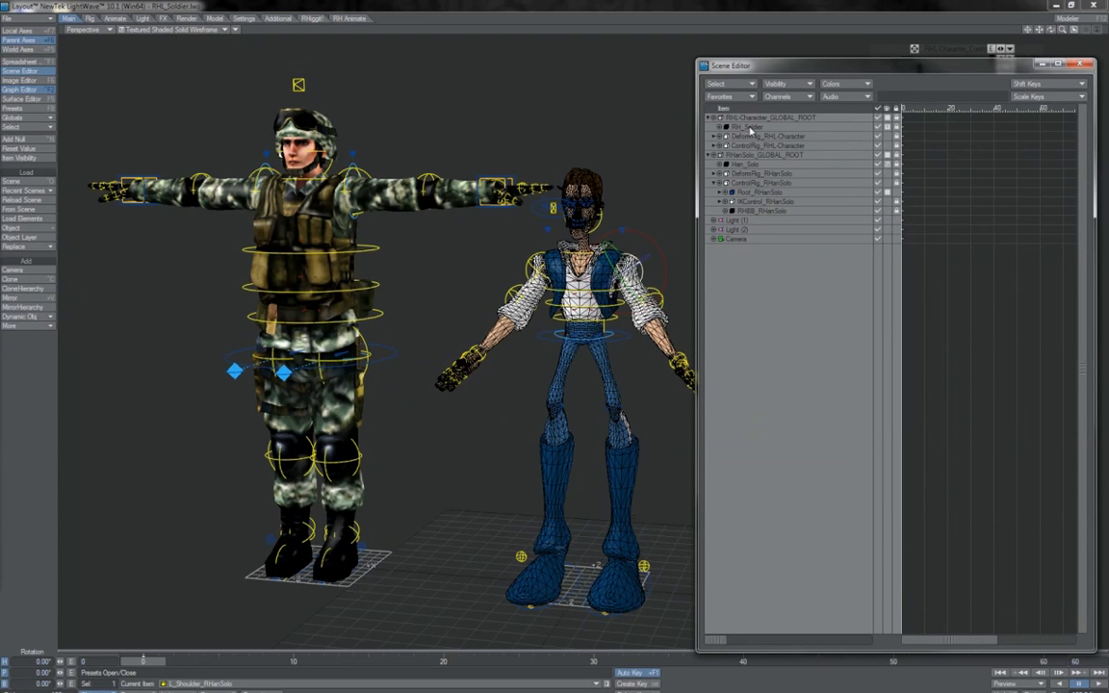
{"action": "left_click", "coordinate": [741, 165]}
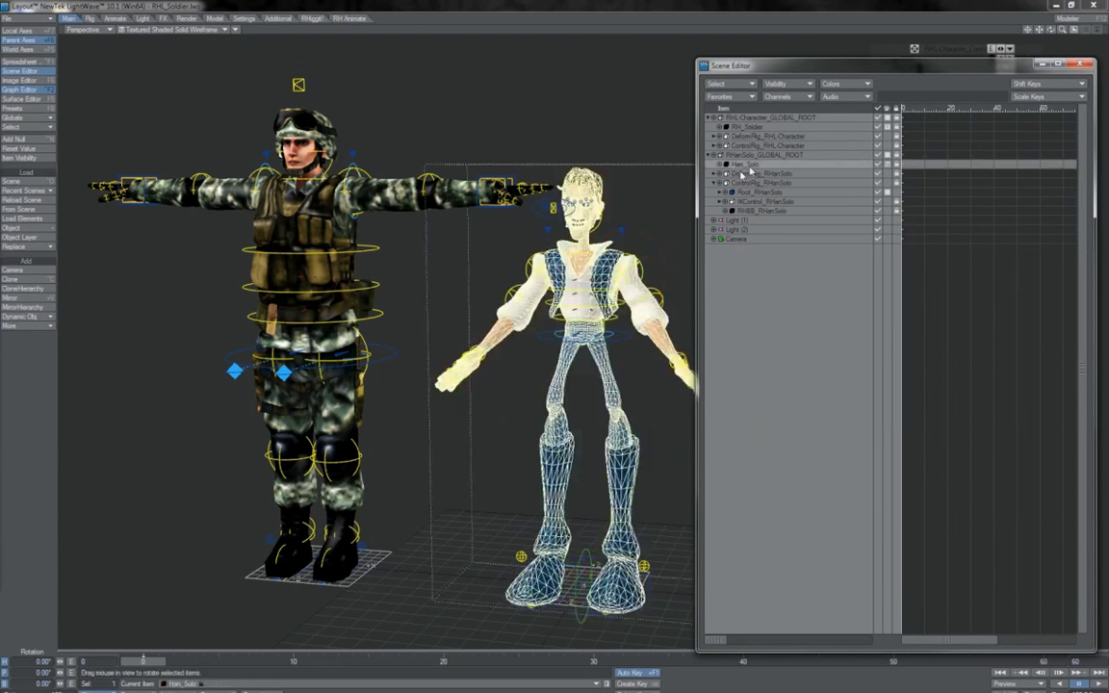
{"action": "left_click", "coordinate": [135, 689]}
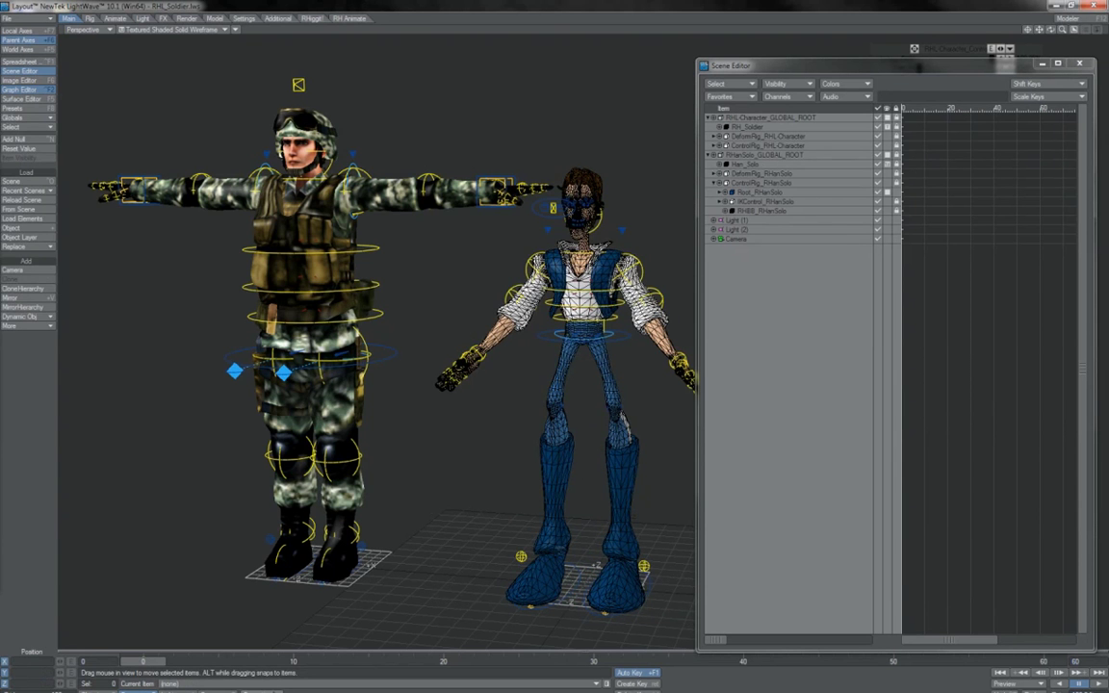
{"action": "left_click", "coordinate": [277, 690]}
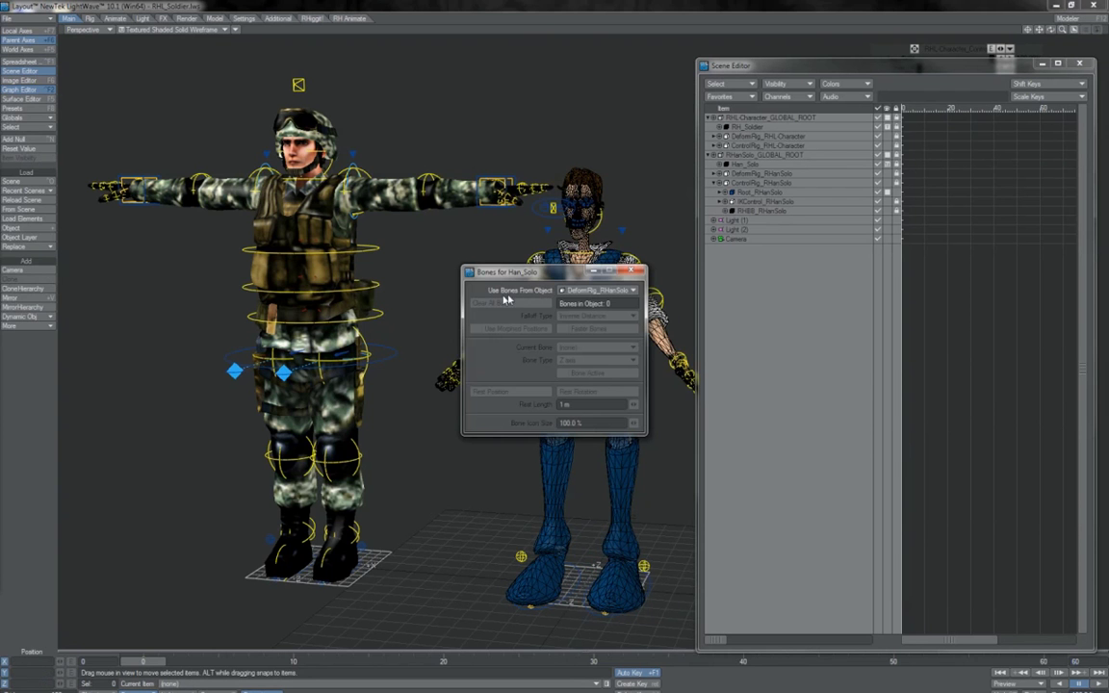
{"action": "left_click", "coordinate": [589, 294]}
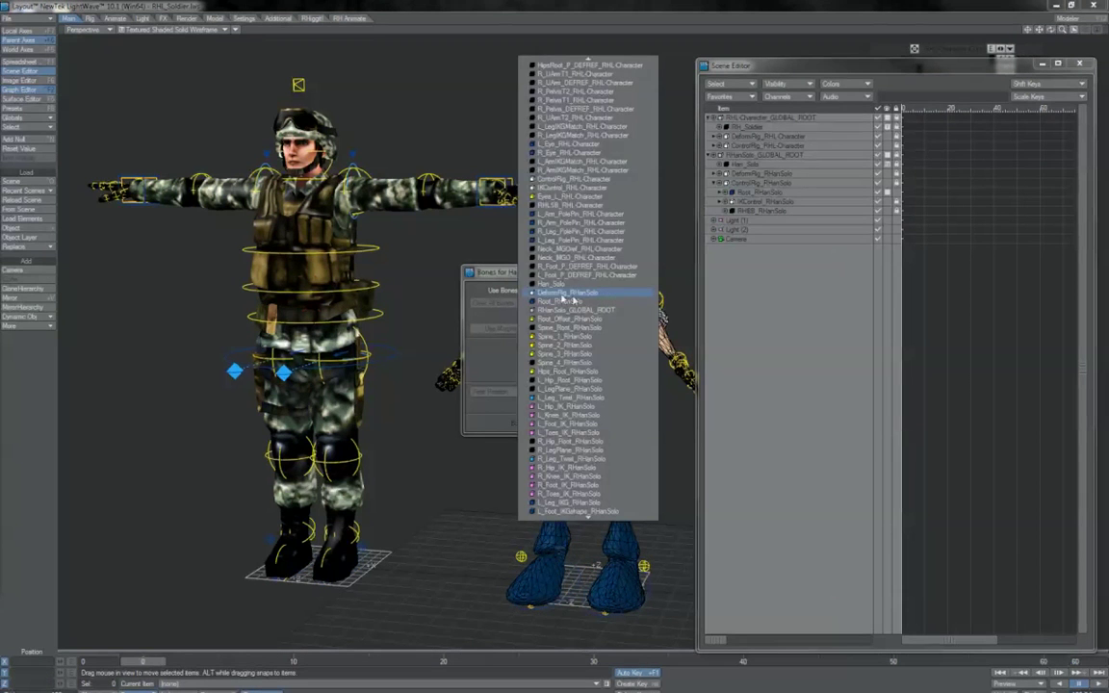
{"action": "left_click", "coordinate": [580, 295]}
{"action": "left_click", "coordinate": [631, 272]}
{"action": "left_click", "coordinate": [1077, 64]}
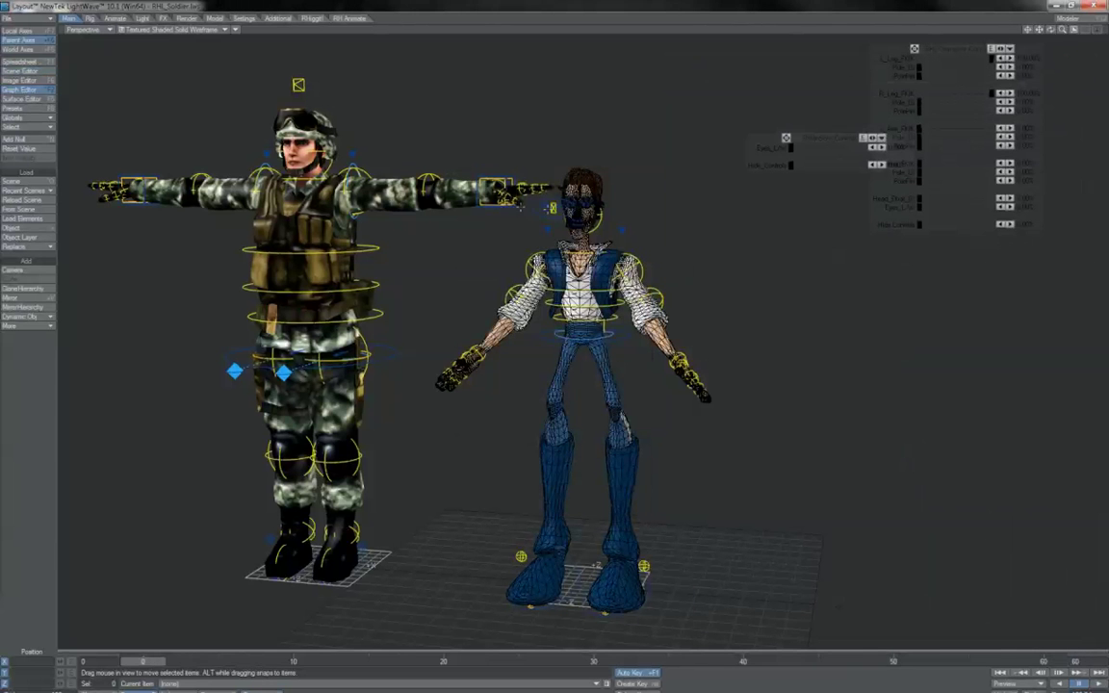
Test the Han Solo rig's left shoulder control with a free rotation and undo it.
{"action": "left_click", "coordinate": [645, 266]}
{"action": "key", "text": "y"}
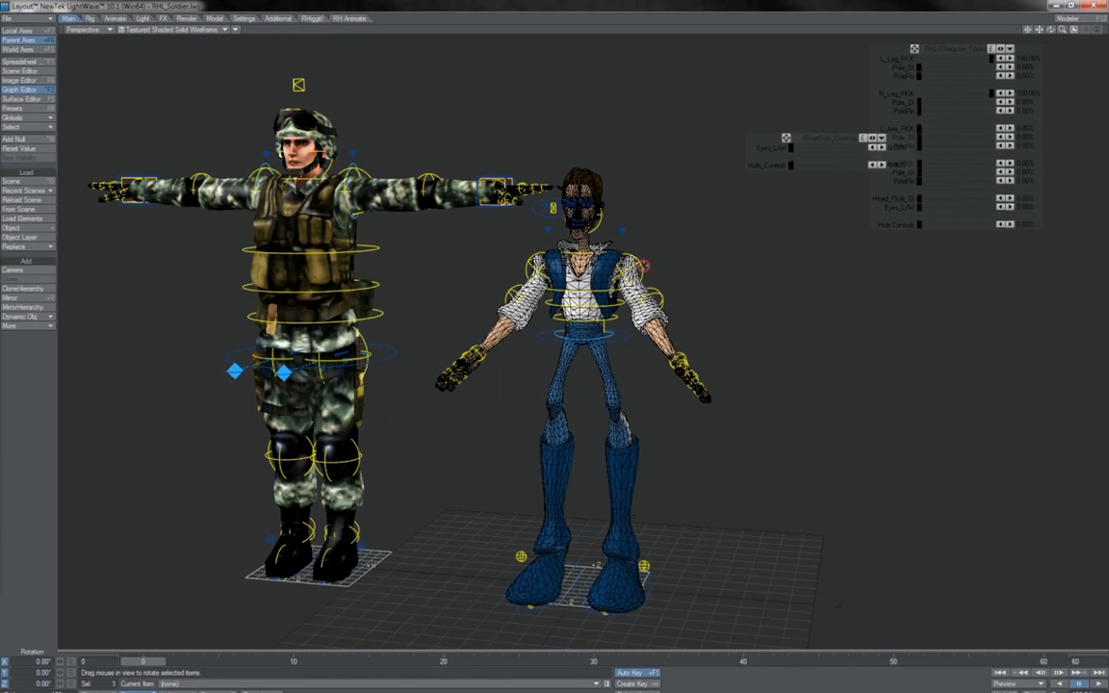
{"action": "left_click", "coordinate": [644, 262]}
{"action": "key", "text": "t"}
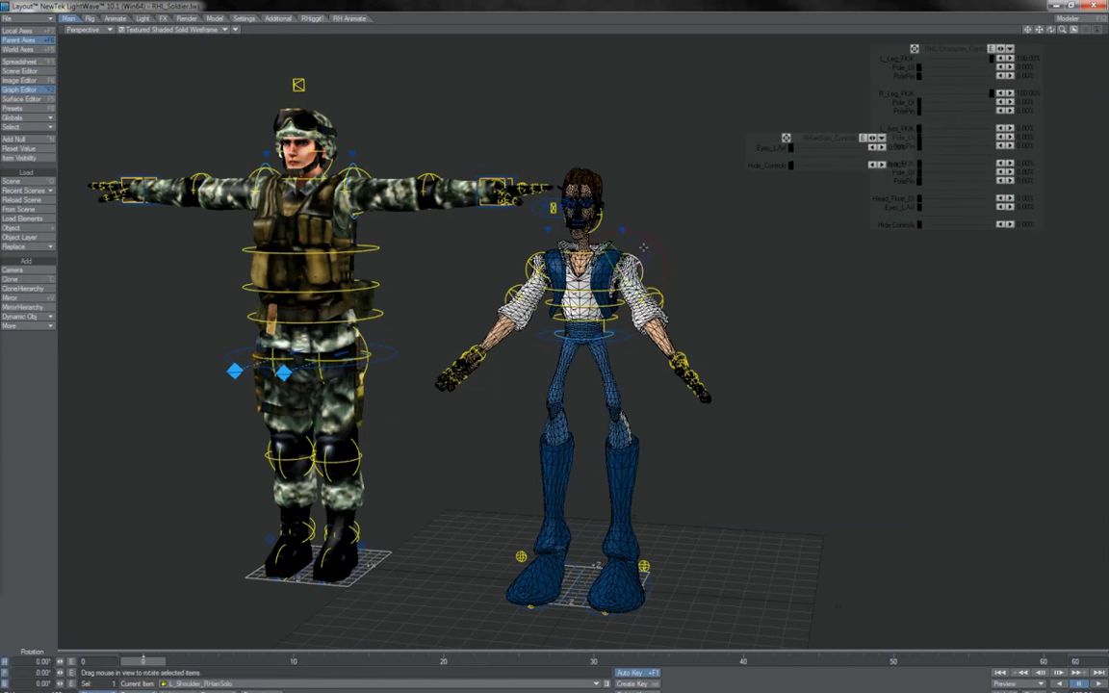
{"action": "key", "text": "y"}
{"action": "left_click_drag", "start_coordinate": [642, 252], "coordinate": [554, 343]}
{"action": "key", "text": "ctrl+z"}
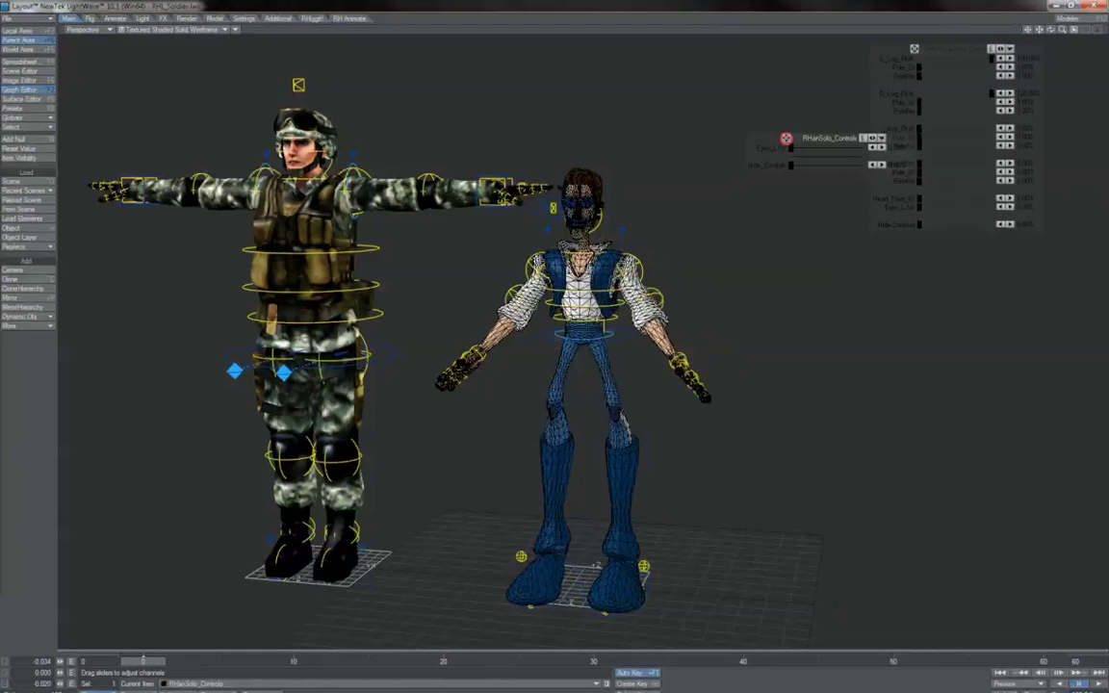
Place the RHanSolo_Controls sliders level with and beside the RHL-Character_Controls sliders.
{"action": "left_click_drag", "start_coordinate": [828, 137], "coordinate": [782, 48]}
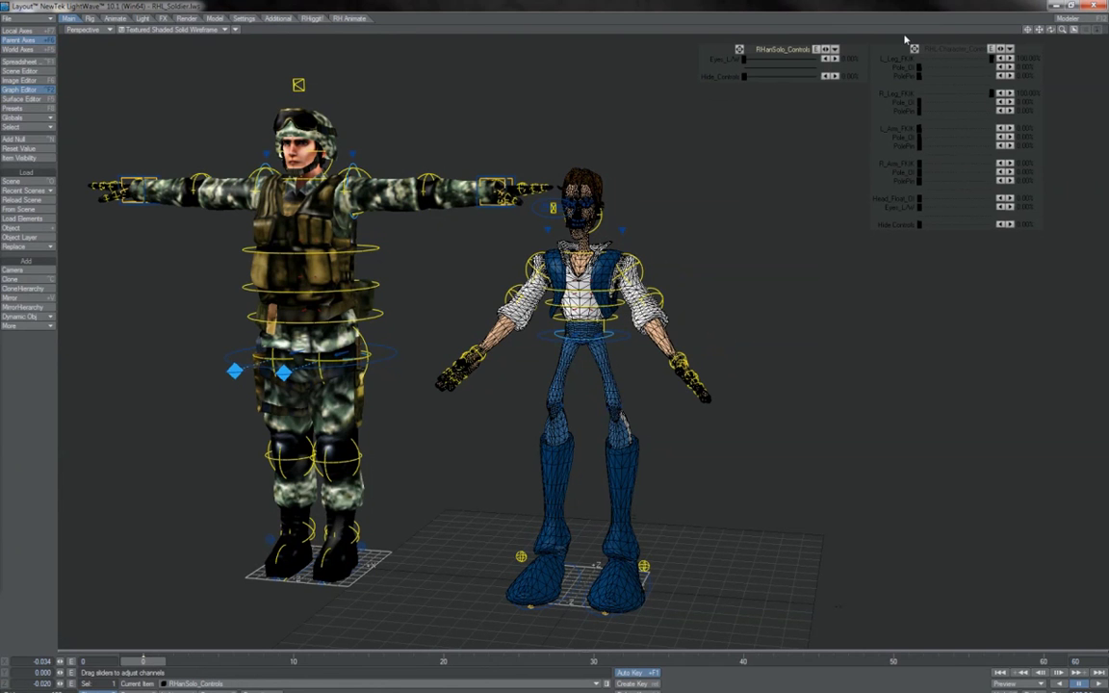
Examine the label and range settings of the right leg channels in the Sliders custom object of RHL-Character_Controls.
{"action": "left_click", "coordinate": [990, 93]}
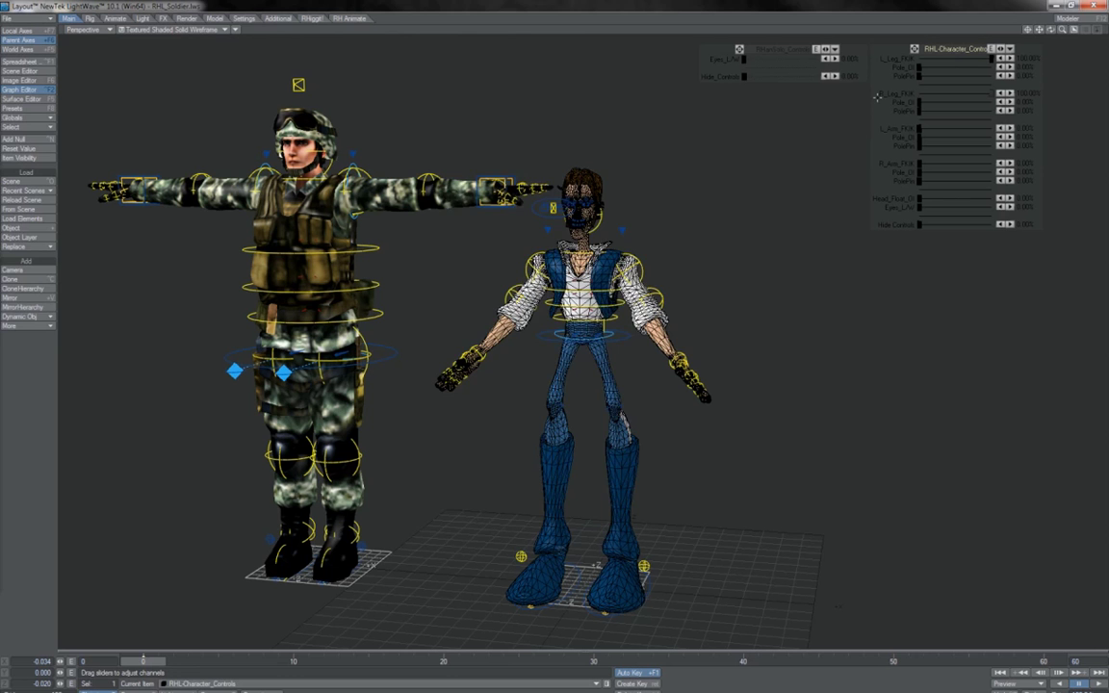
{"action": "key", "text": "p"}
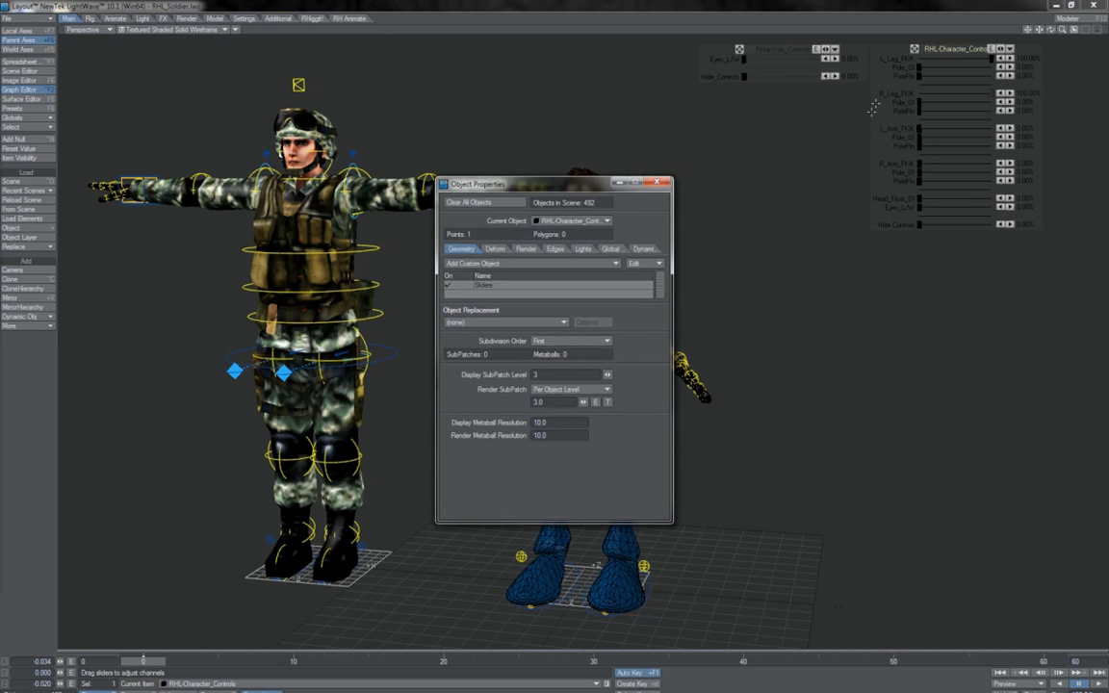
{"action": "double_click", "coordinate": [478, 285]}
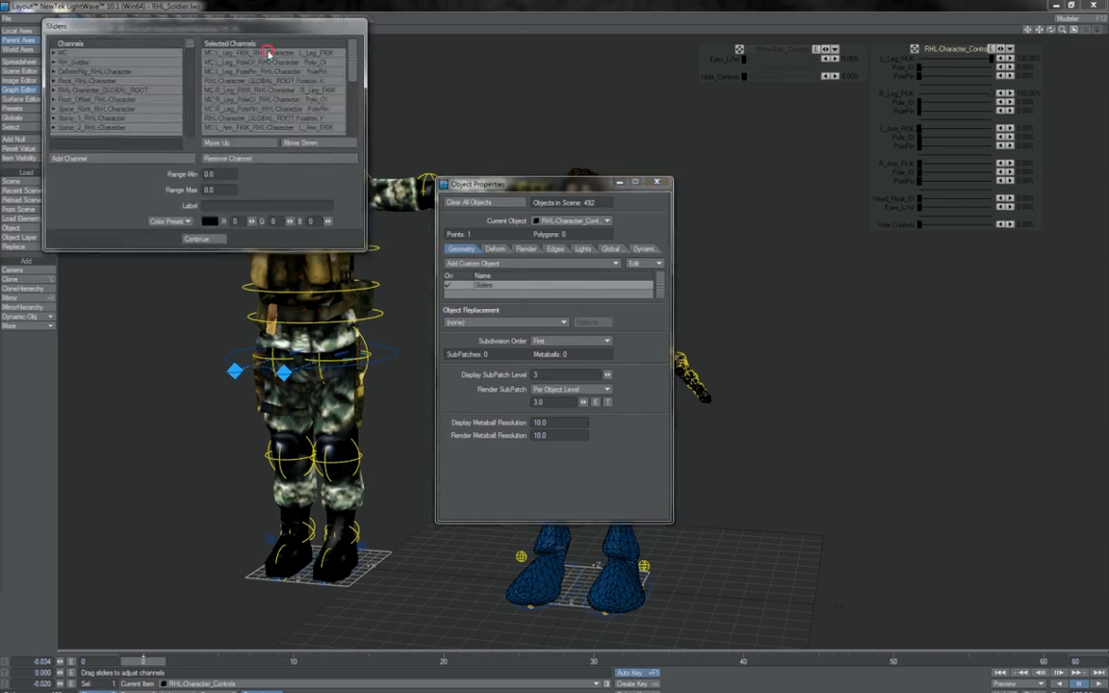
{"action": "left_click_drag", "start_coordinate": [268, 52], "coordinate": [269, 105]}
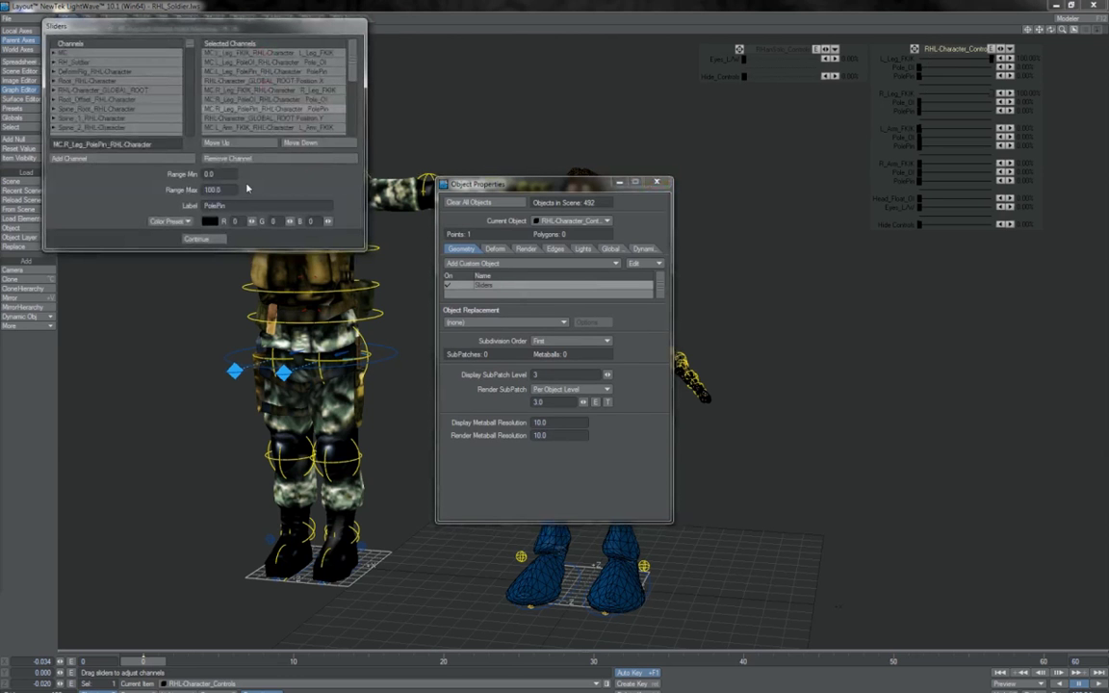
{"action": "left_click", "coordinate": [230, 205]}
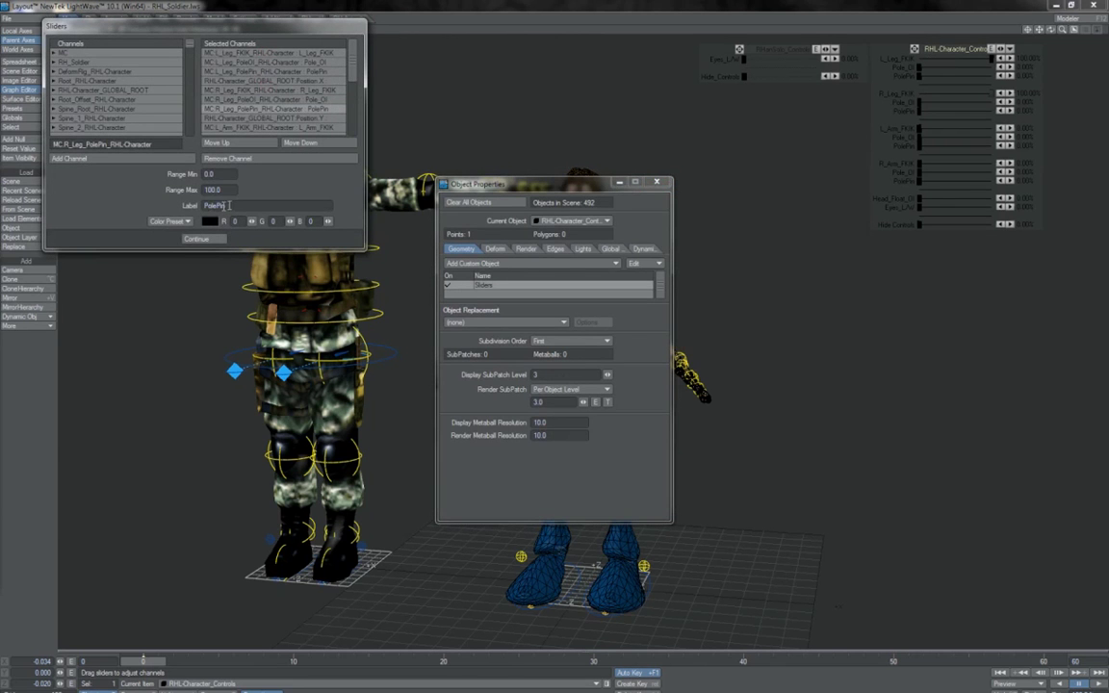
{"action": "left_click", "coordinate": [266, 90]}
{"action": "left_click", "coordinate": [266, 100]}
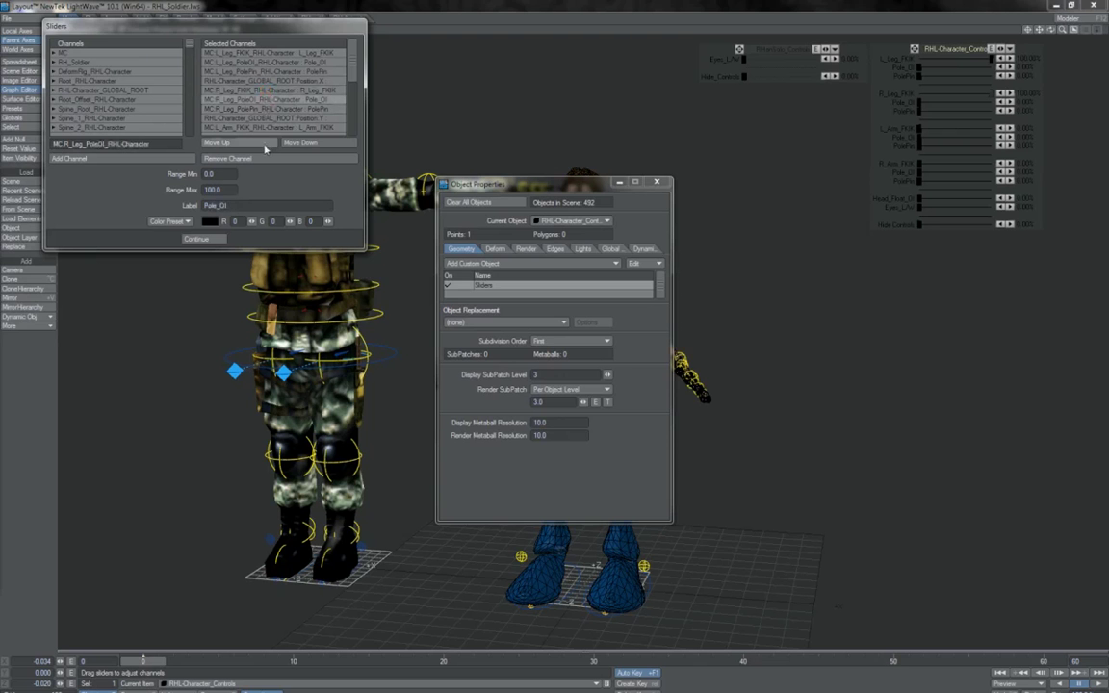
{"action": "left_click", "coordinate": [198, 238]}
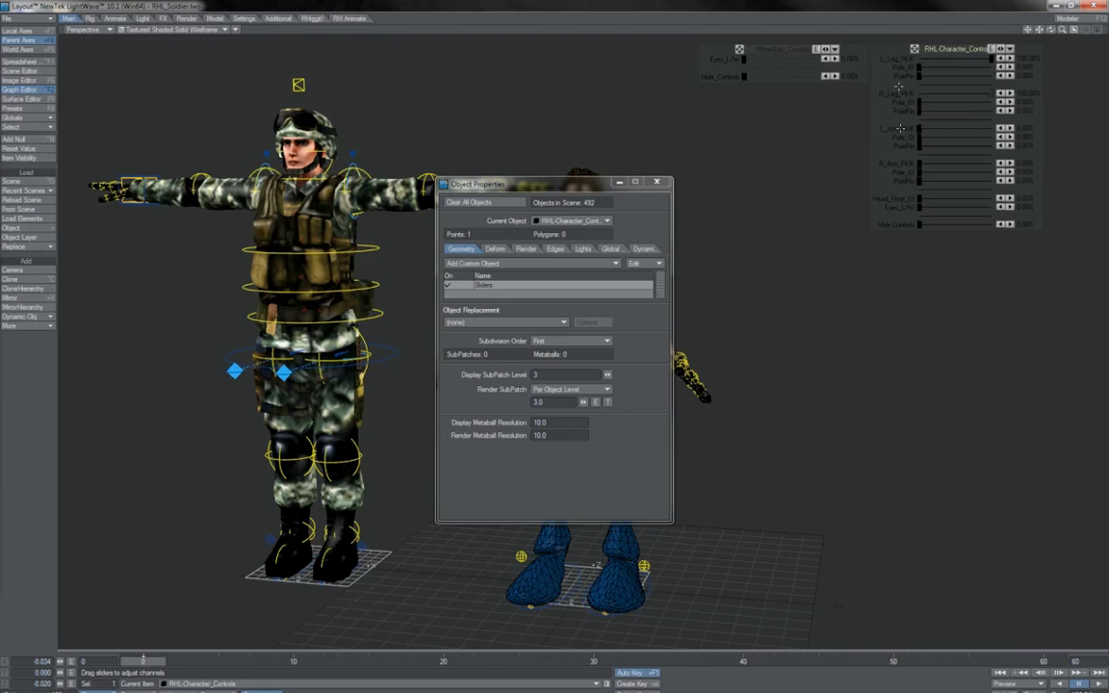
{"action": "key", "text": "p"}
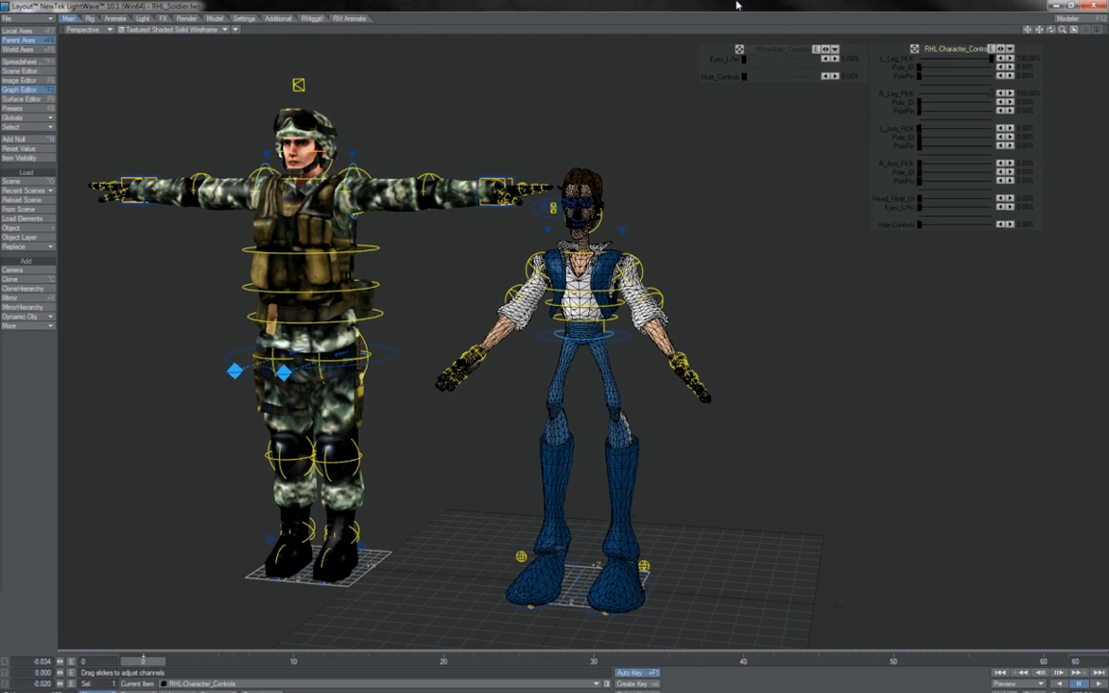